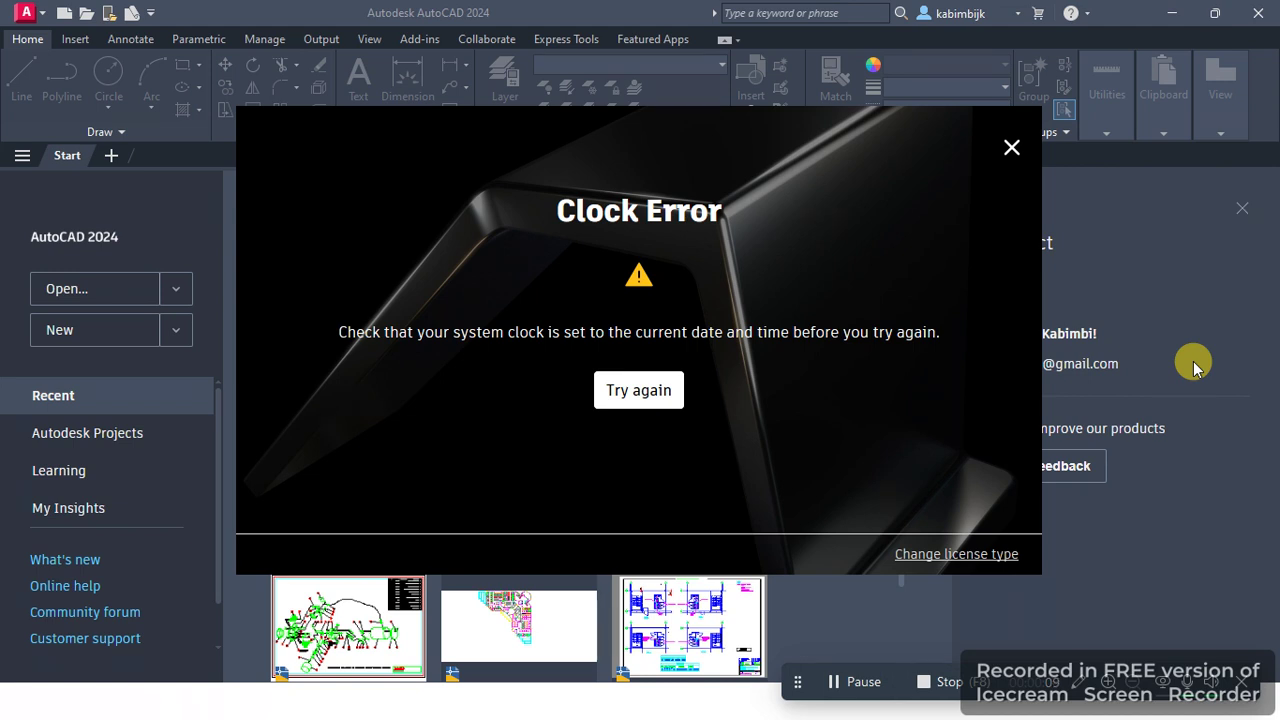
- Retry the licence check on the Clock Error dialog, then close that dialog to show the Start page
left_click(659, 398)
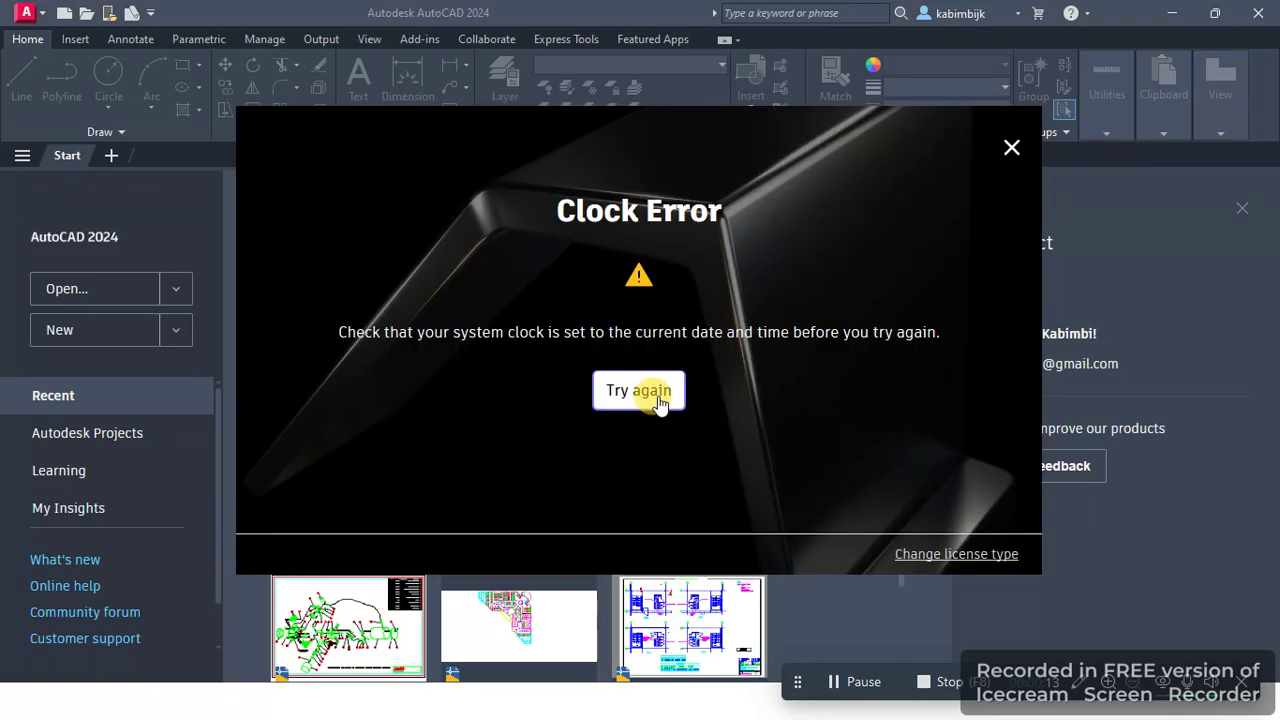
left_click(1011, 147)
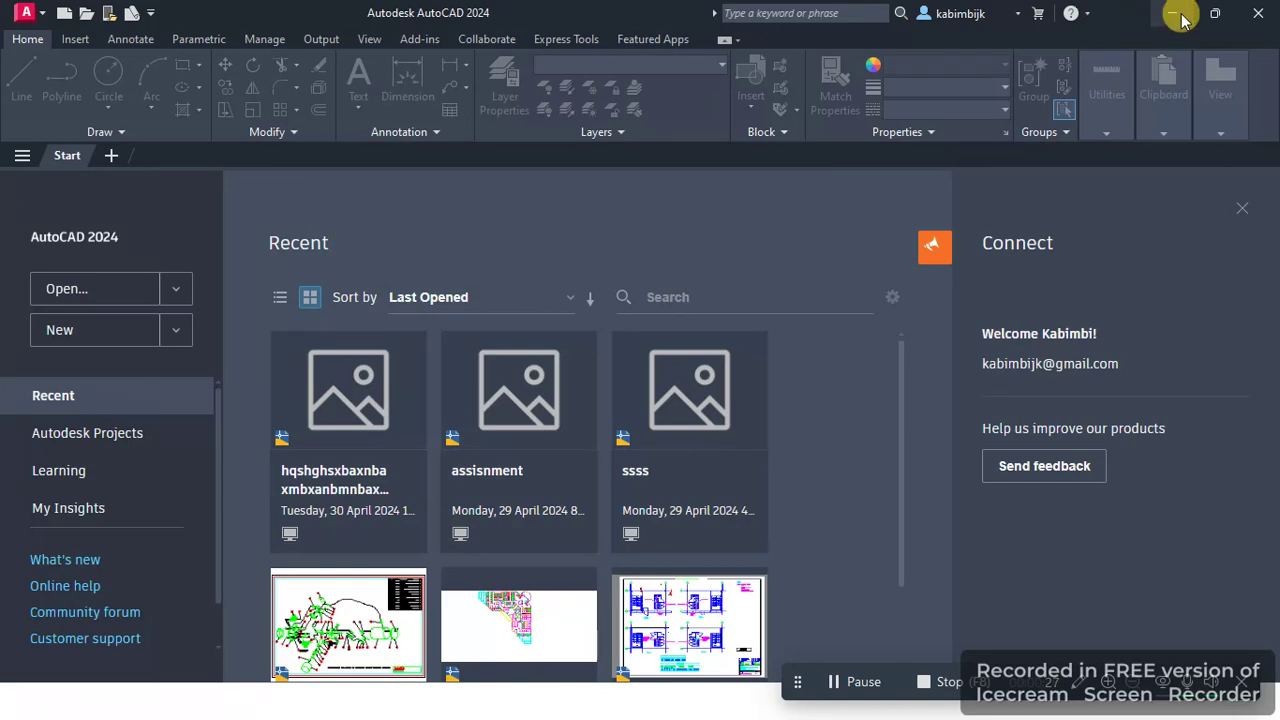
- Create the blank drawing Drawing1 from the new-tab button and click on its empty canvas
left_click(110, 158)
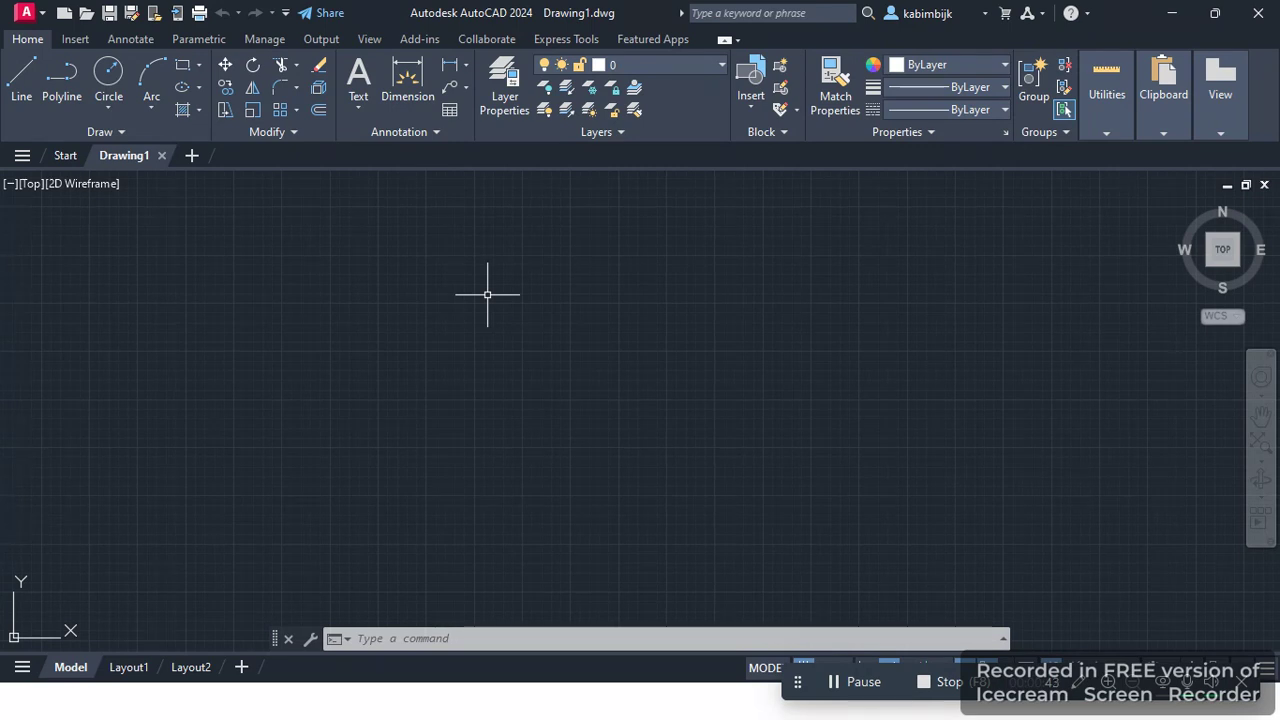
left_click(357, 324)
left_click(856, 482)
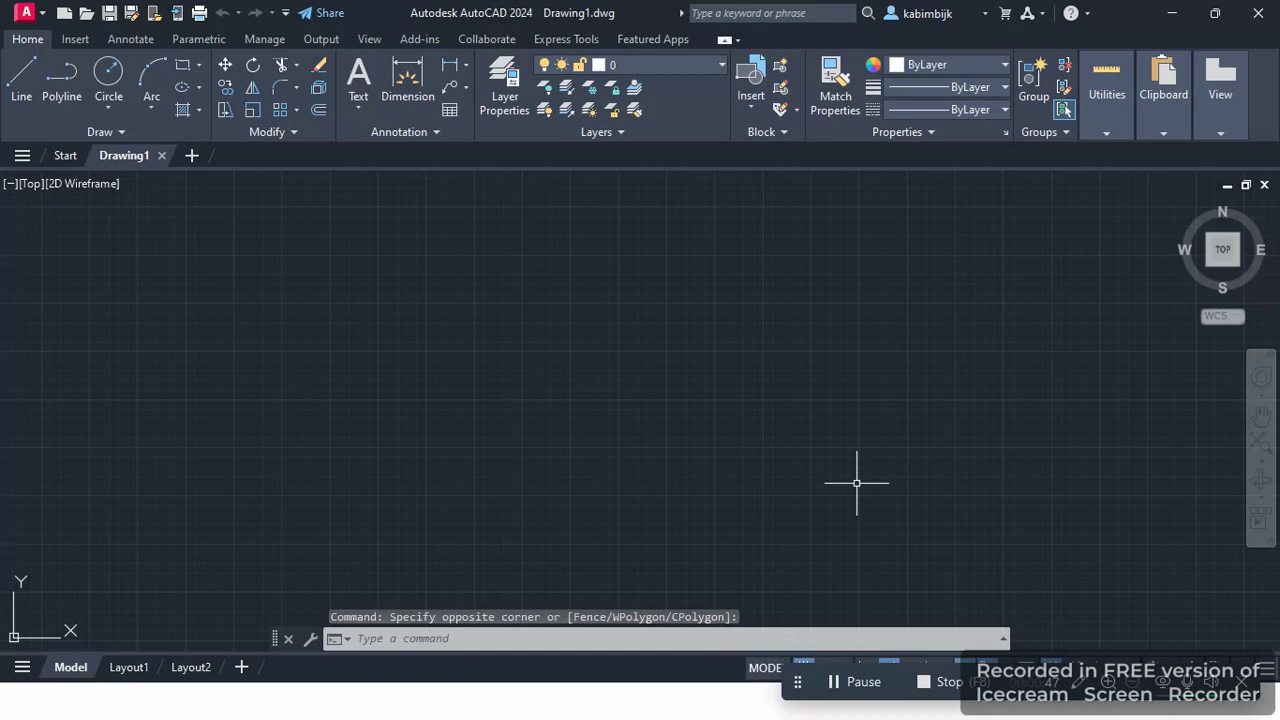
- Close AutoCAD and launch Autodesk Access from the Start menu's Autodesk folder
left_click(1257, 13)
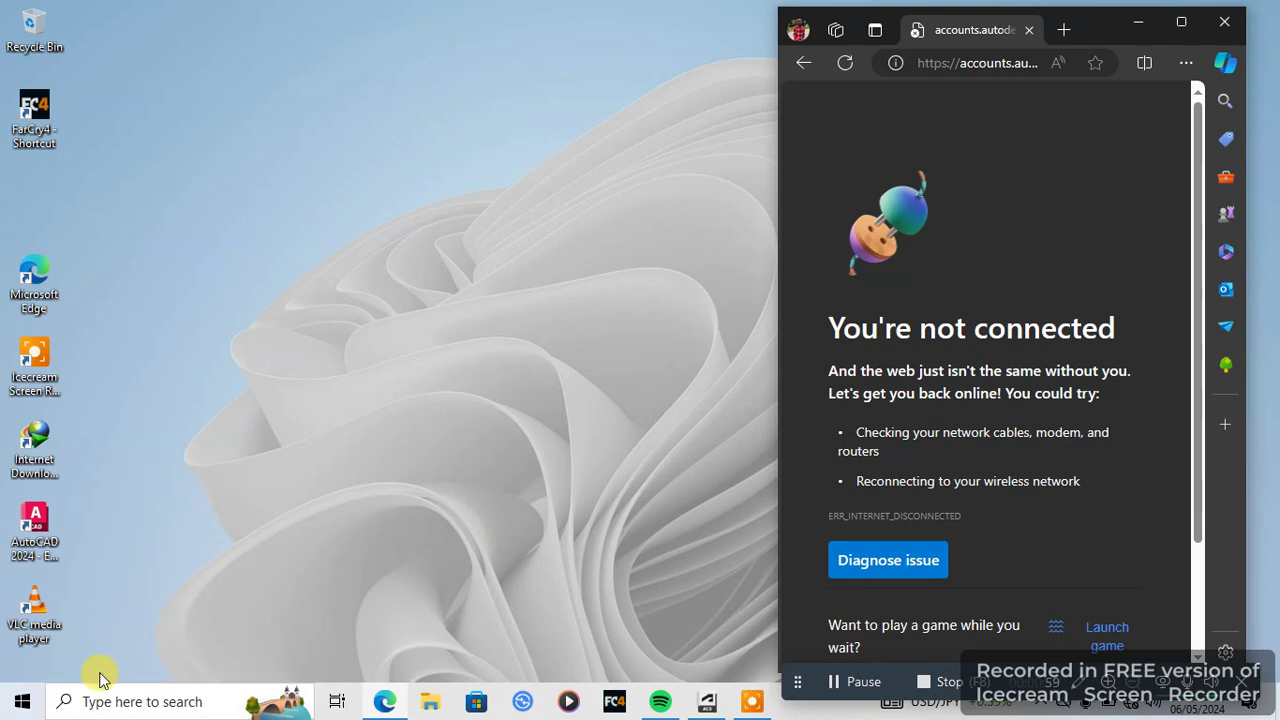
left_click(24, 704)
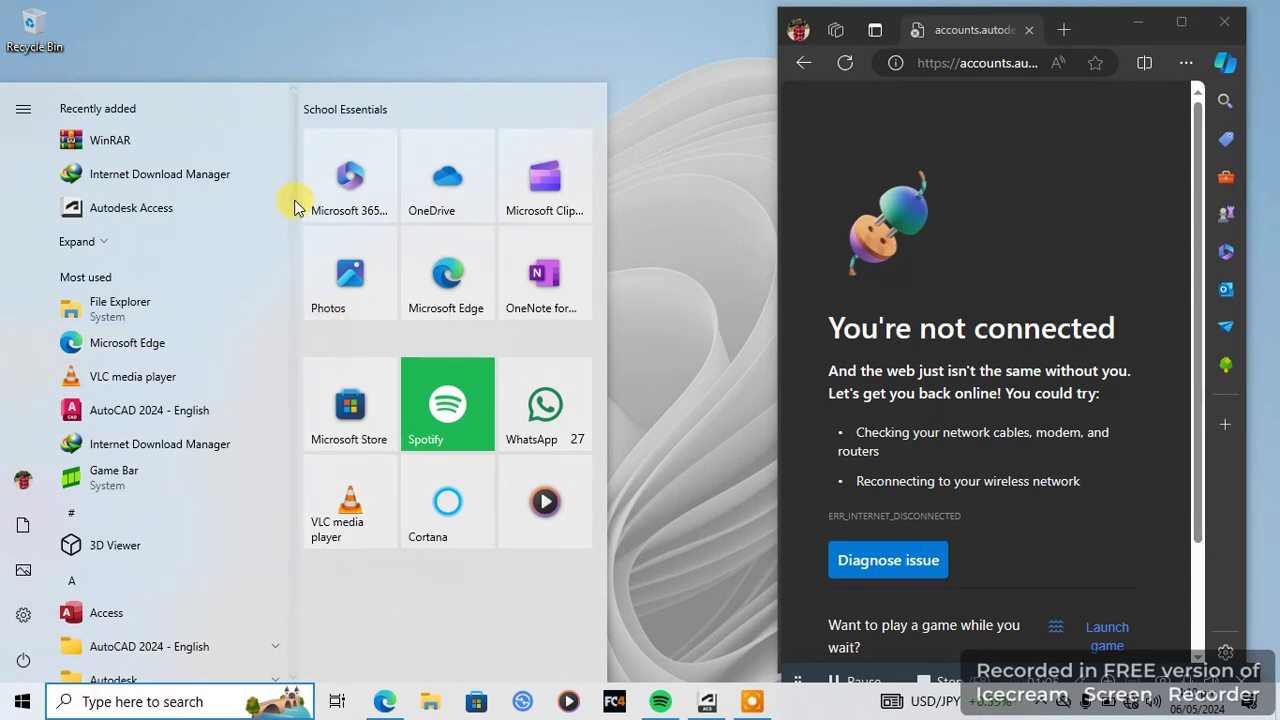
left_click_drag(294, 200, 296, 222)
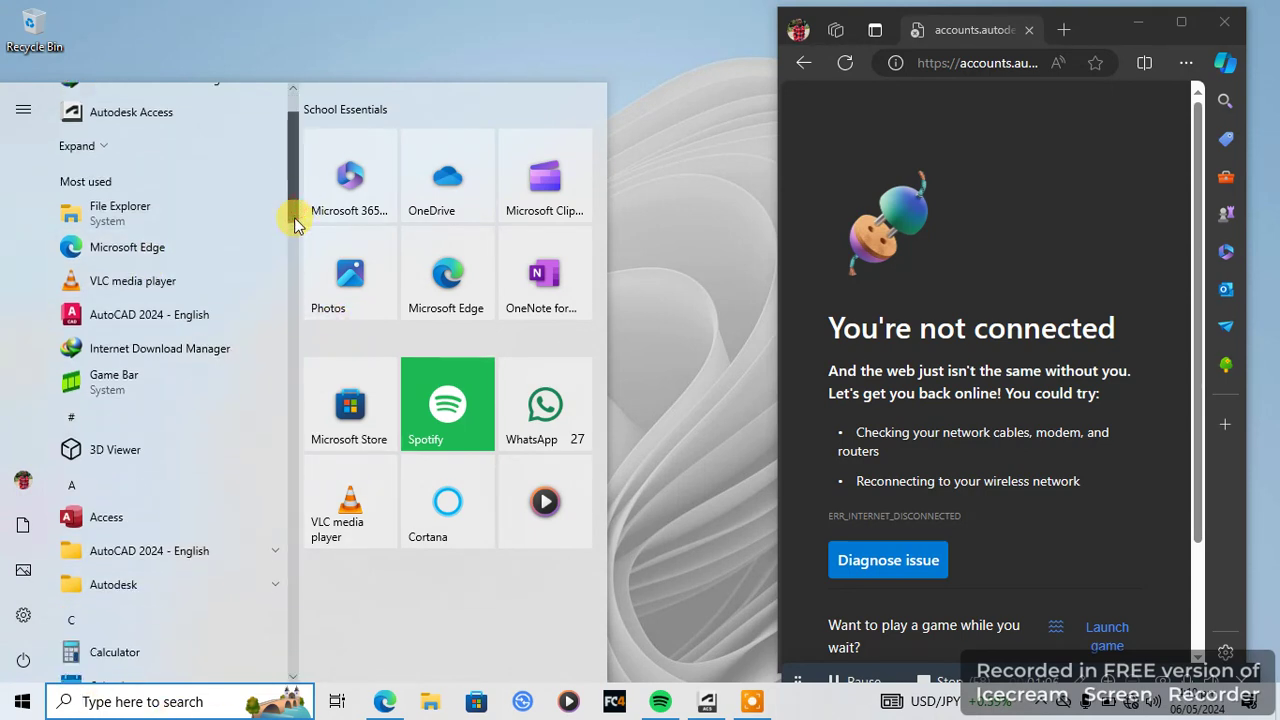
left_click(150, 587)
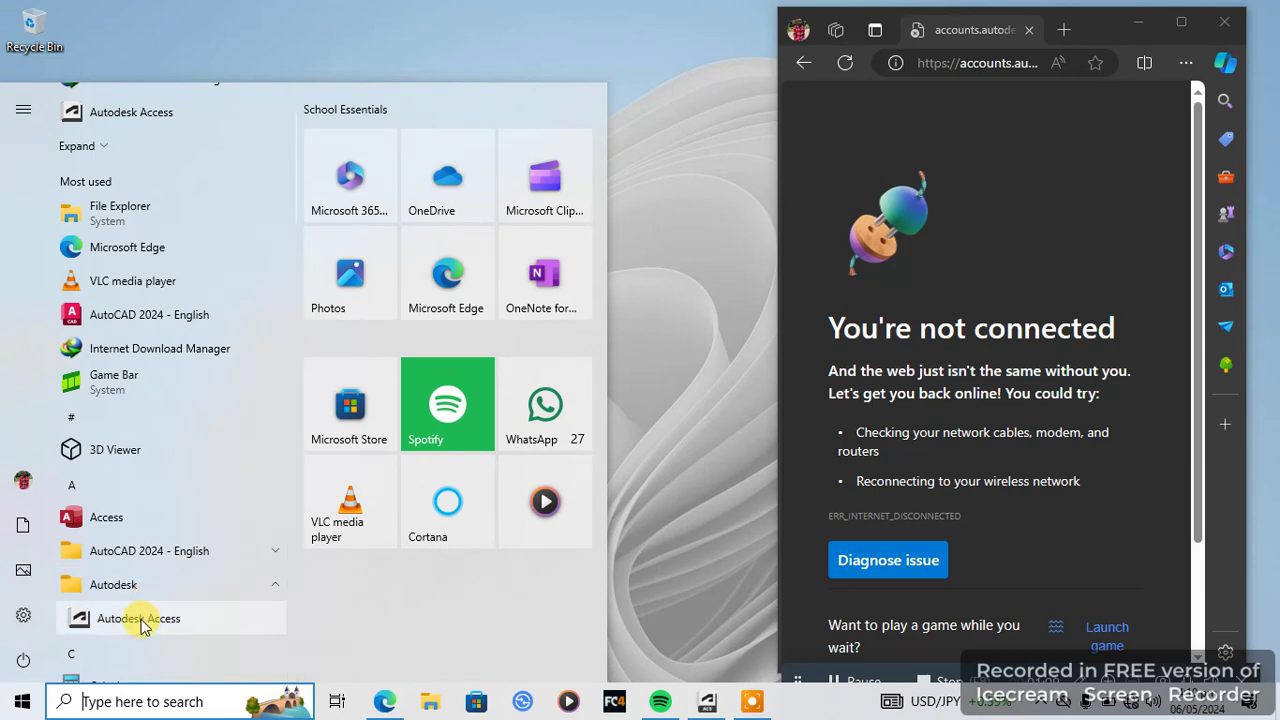
left_click(141, 617)
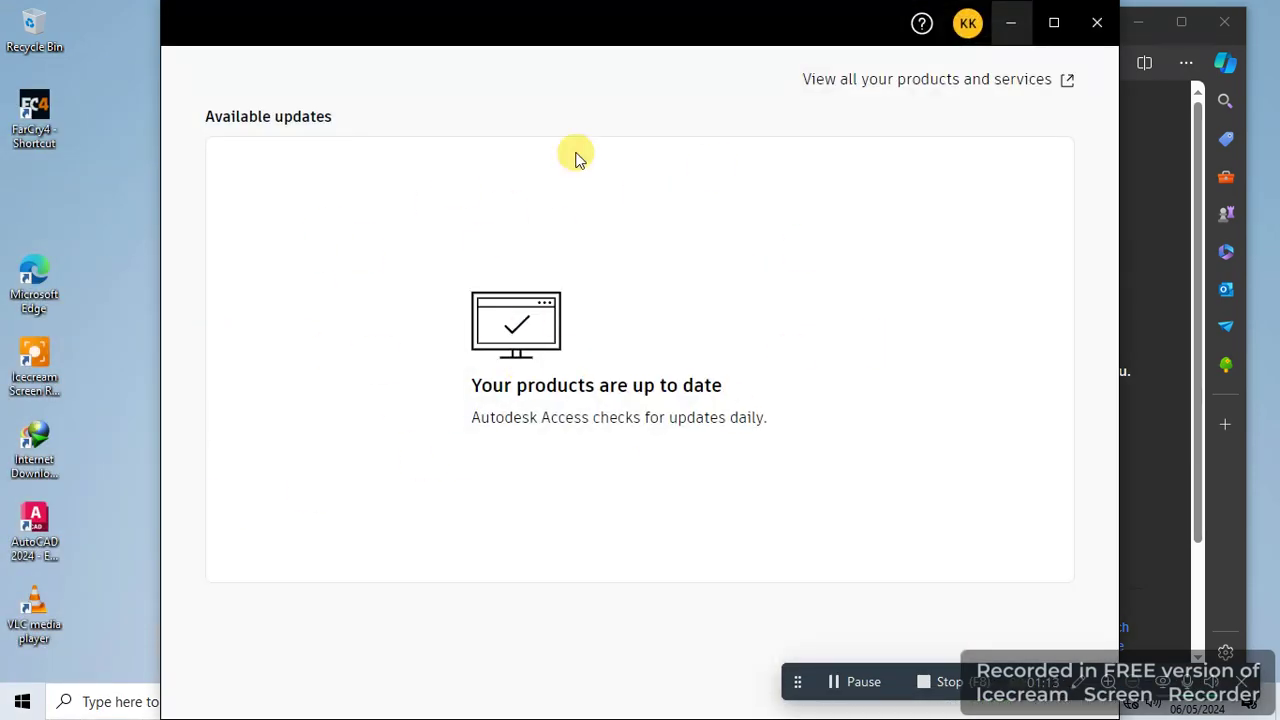
- Restart the Autodesk Desktop Licensing Service in the Services console, then close Services
left_click(112, 700)
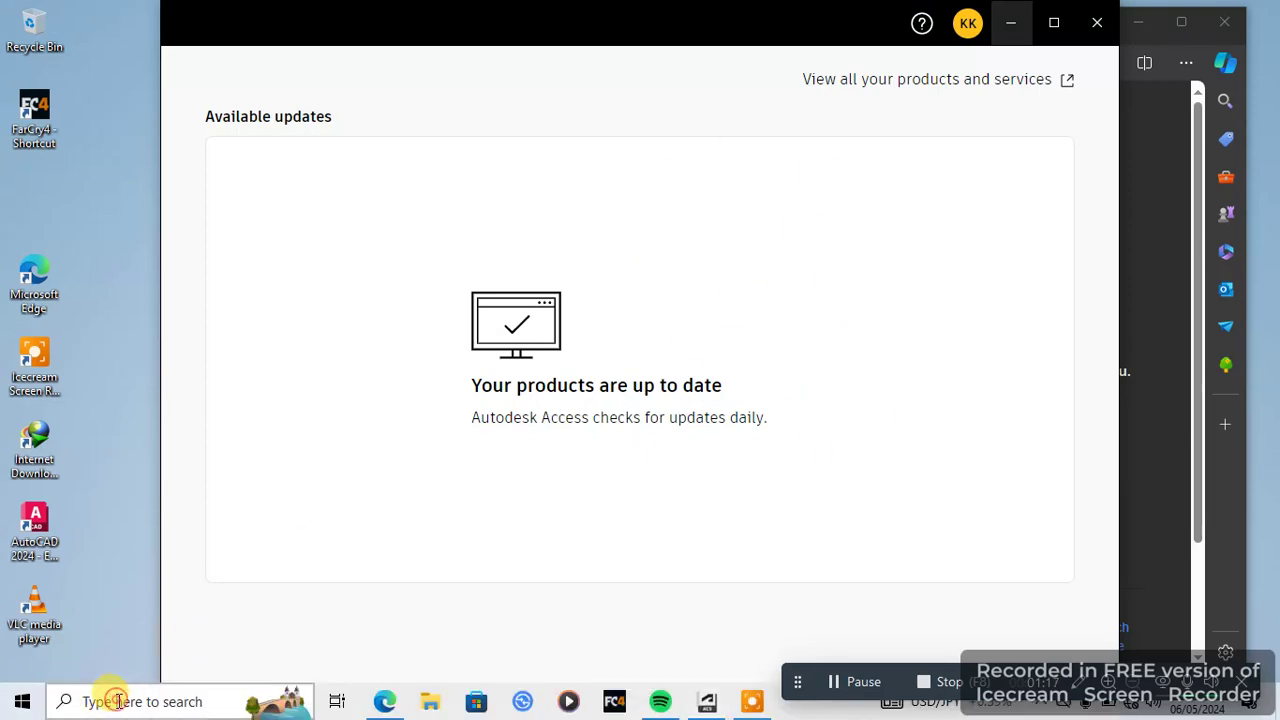
type("serv")
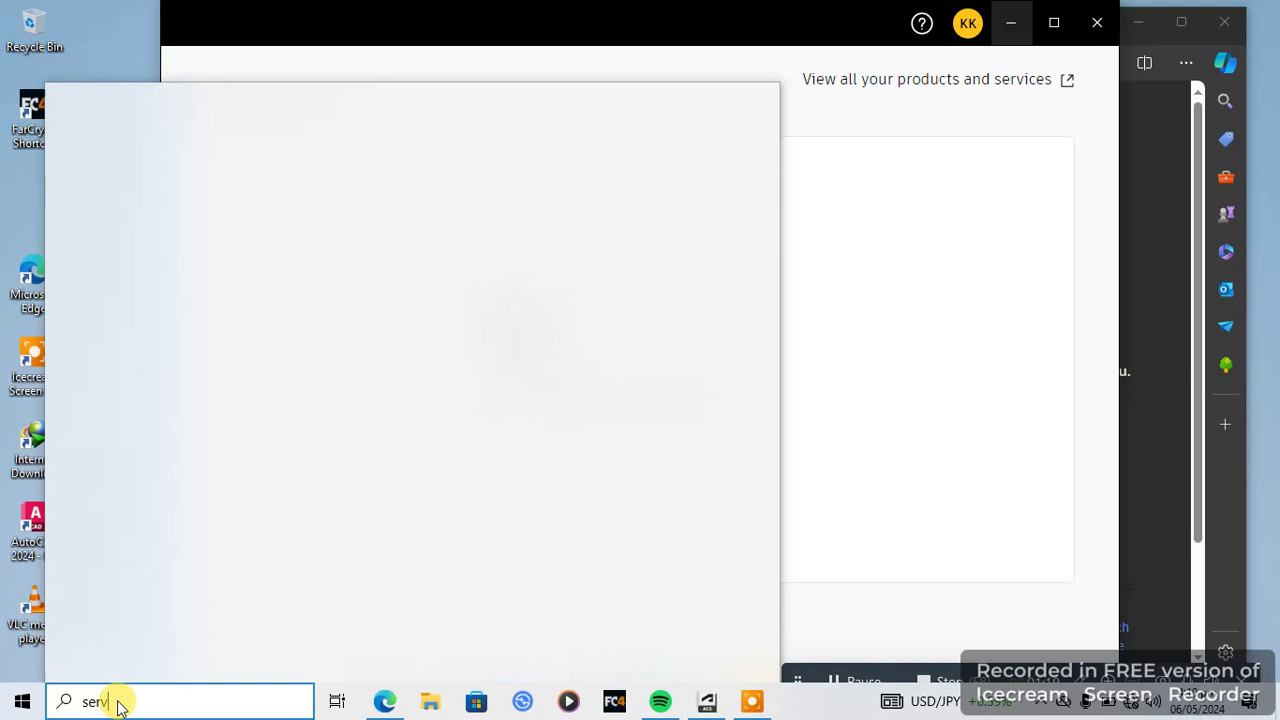
type("ices")
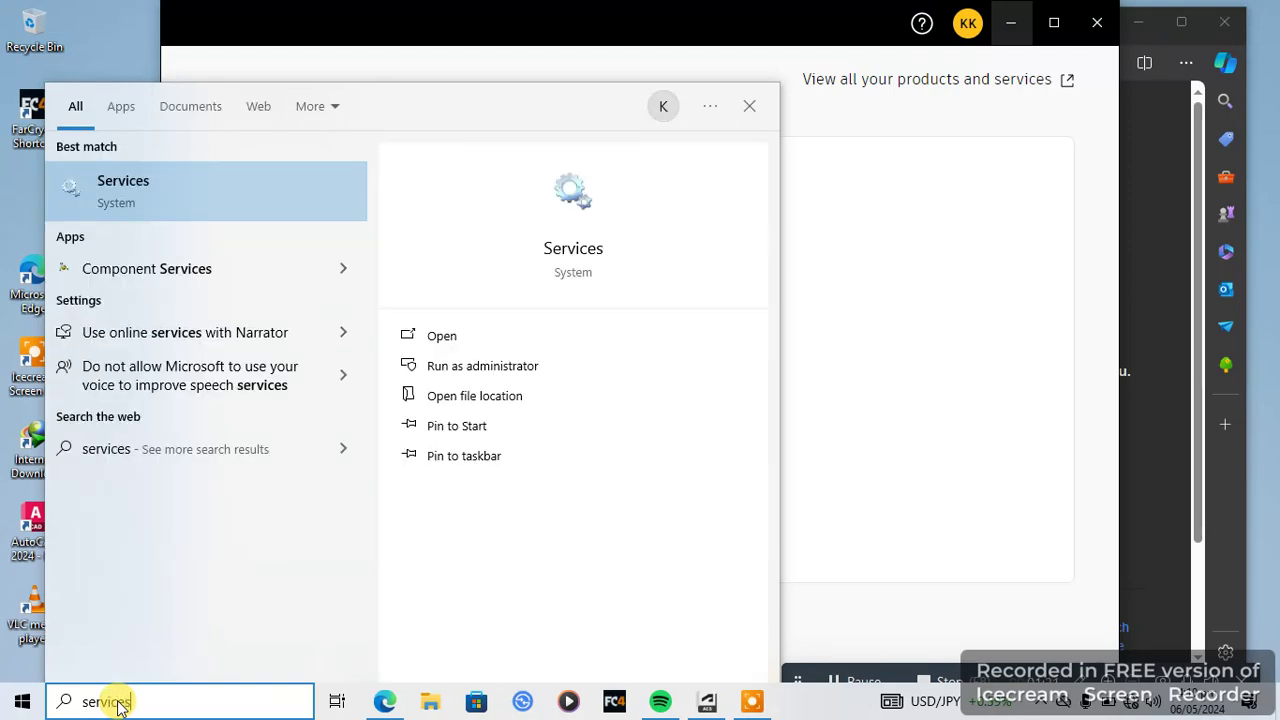
left_click(437, 338)
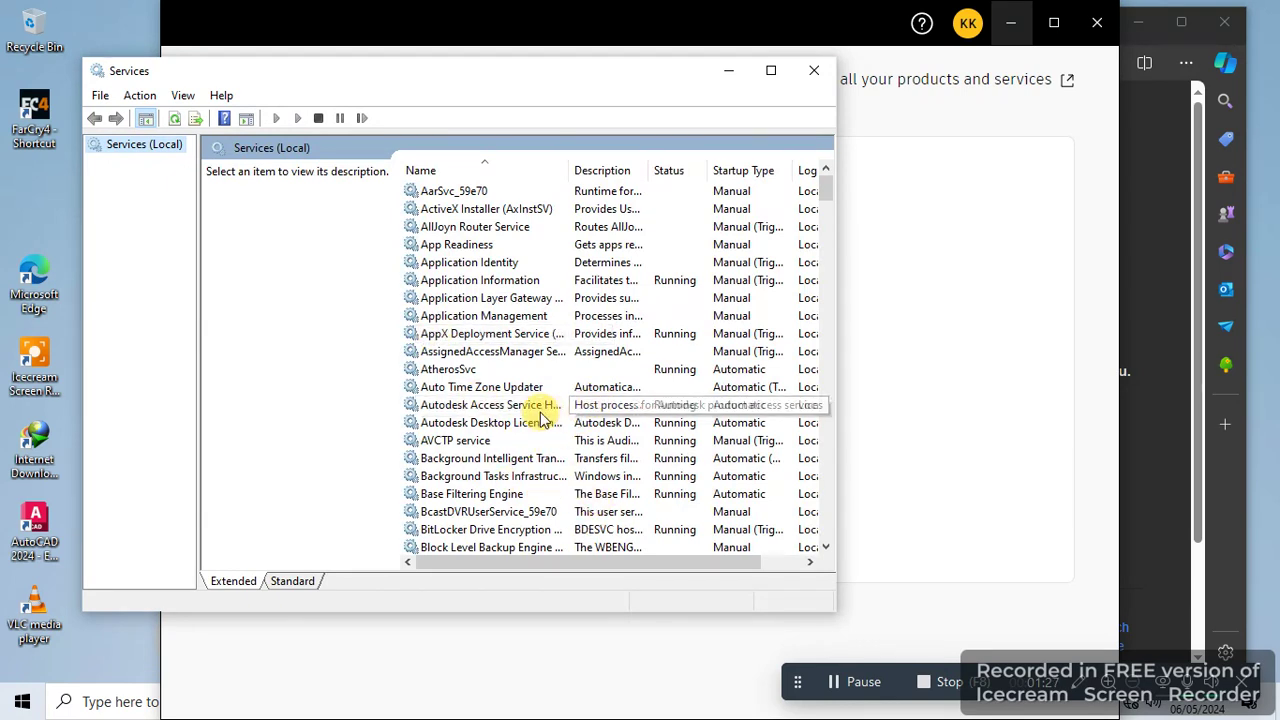
left_click(524, 424)
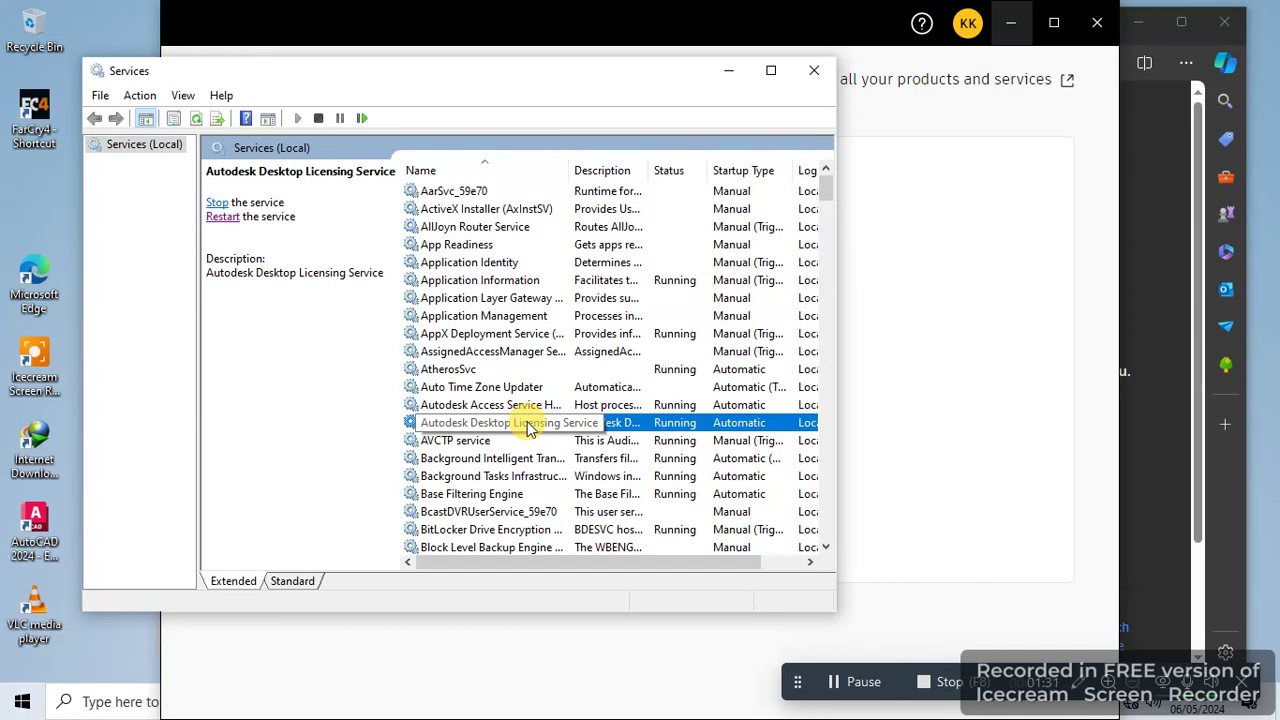
left_click(223, 219)
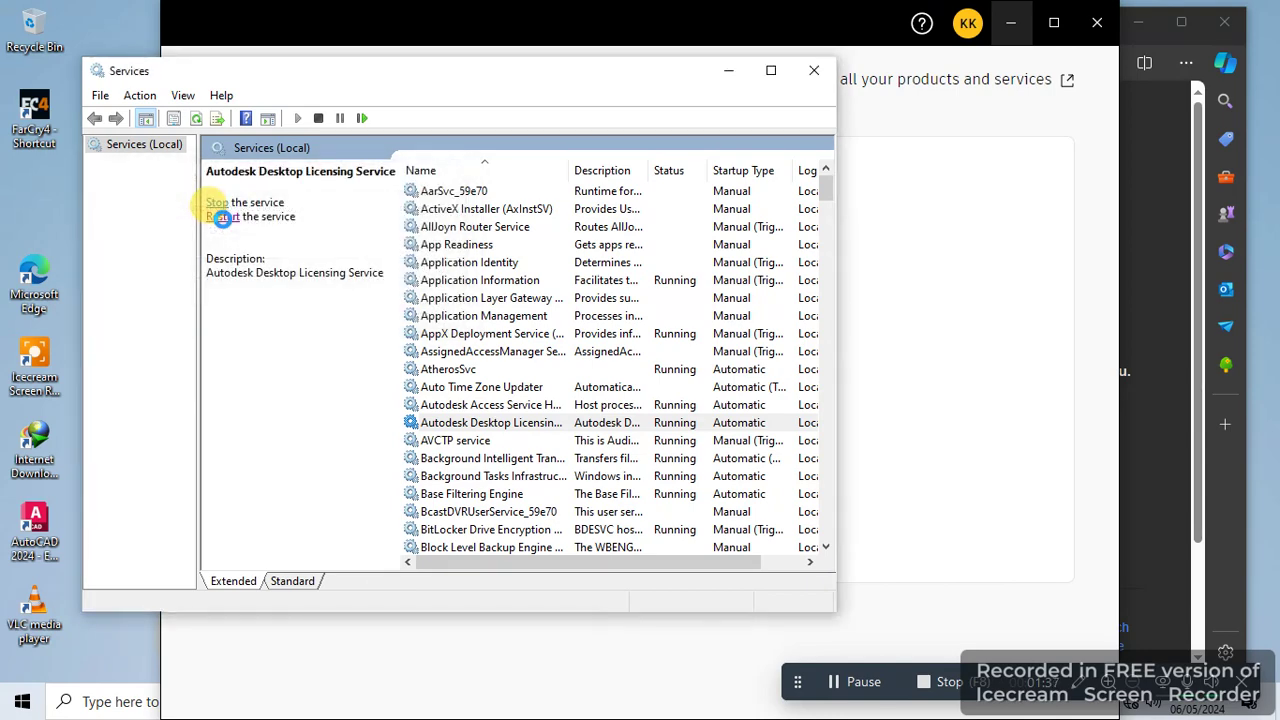
left_click(730, 71)
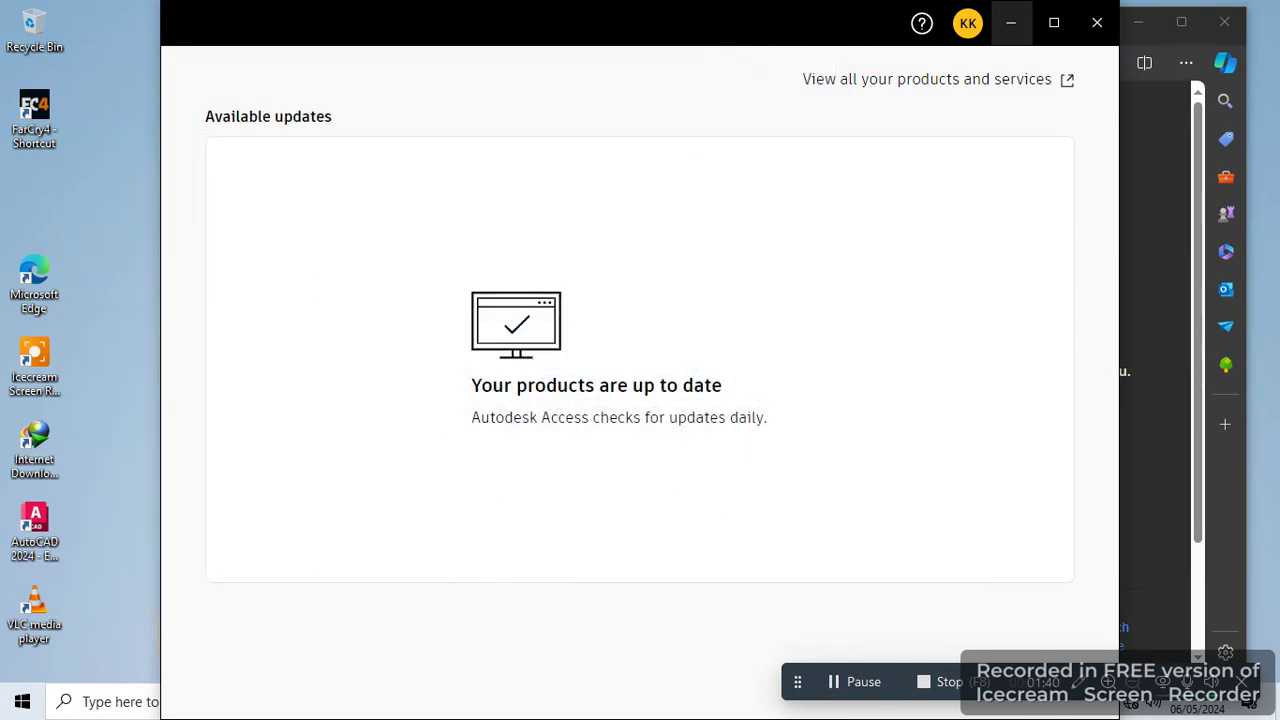
- Minimise Autodesk Access and Edge, then bring up the taskbar clock menu with Adjust date/time
left_click(1011, 22)
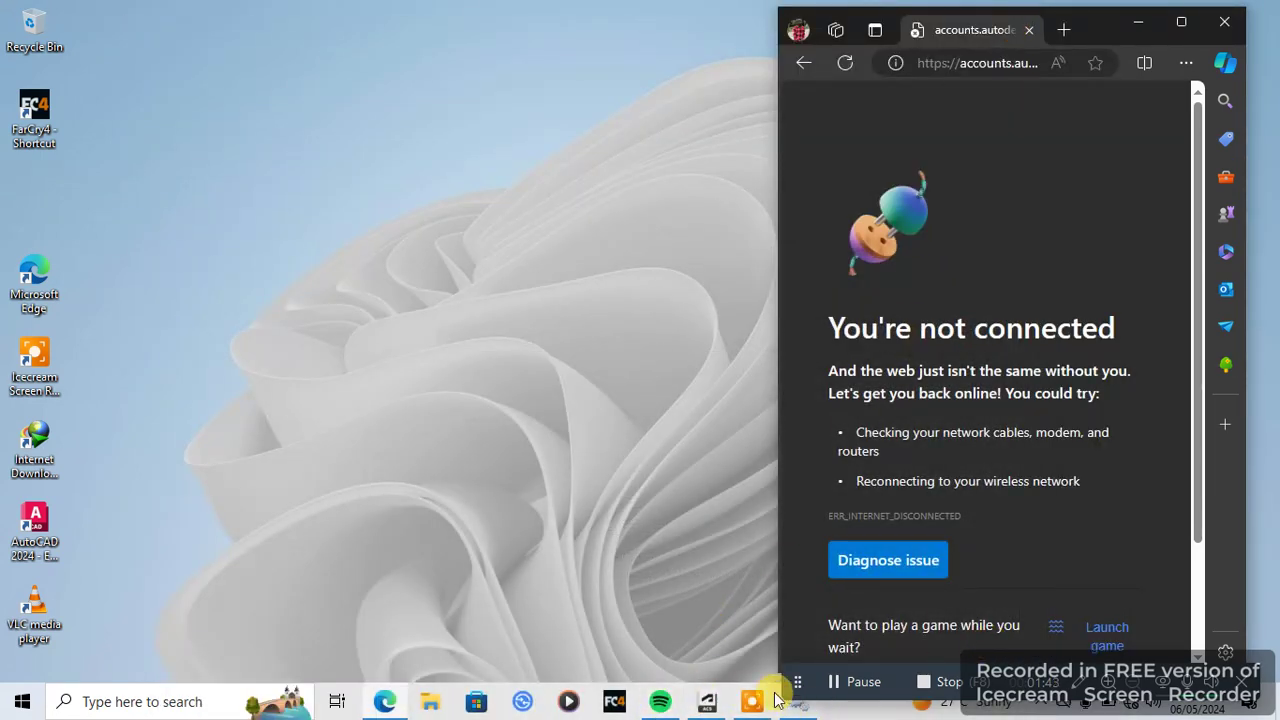
left_click(1133, 23)
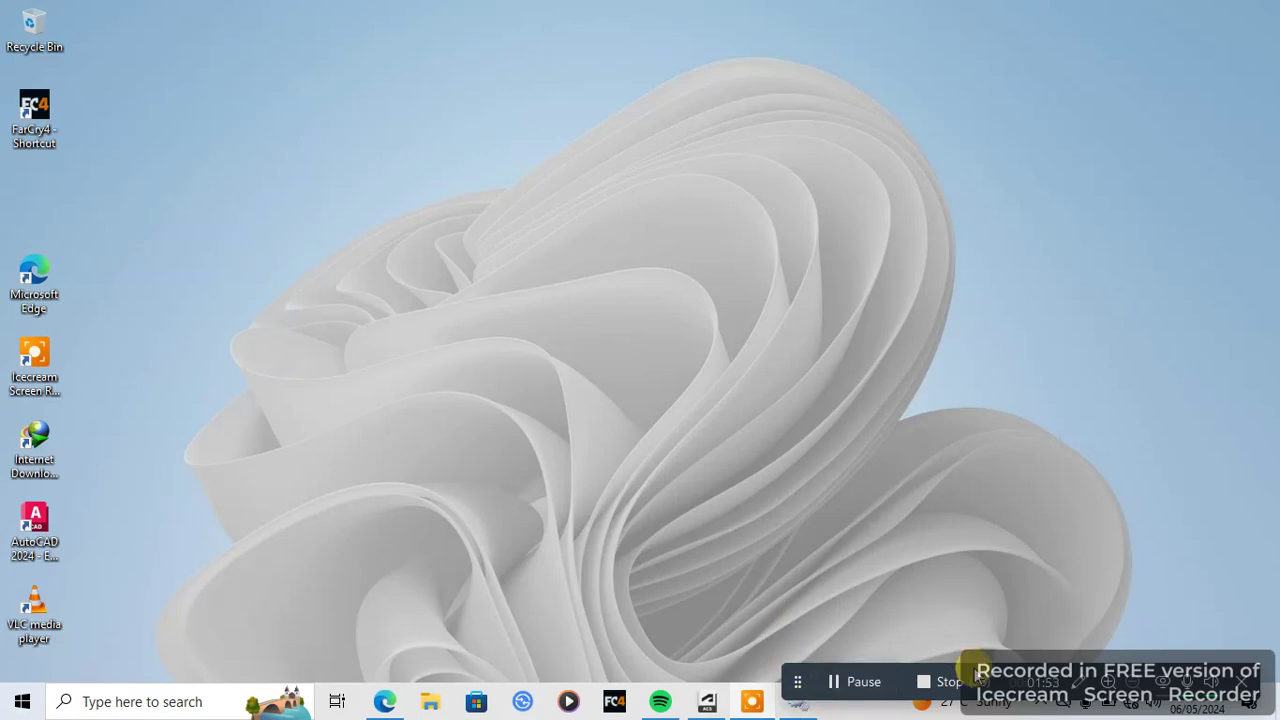
left_click_drag(975, 672, 726, 534)
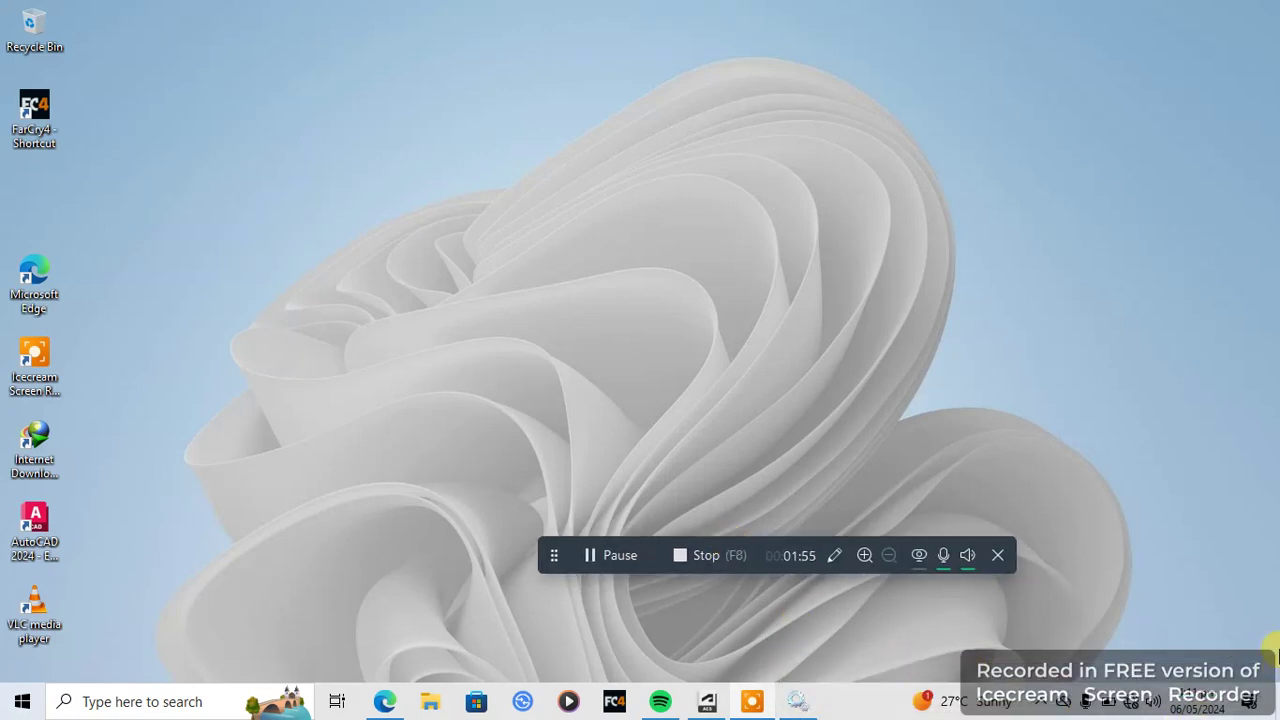
right_click(1208, 706)
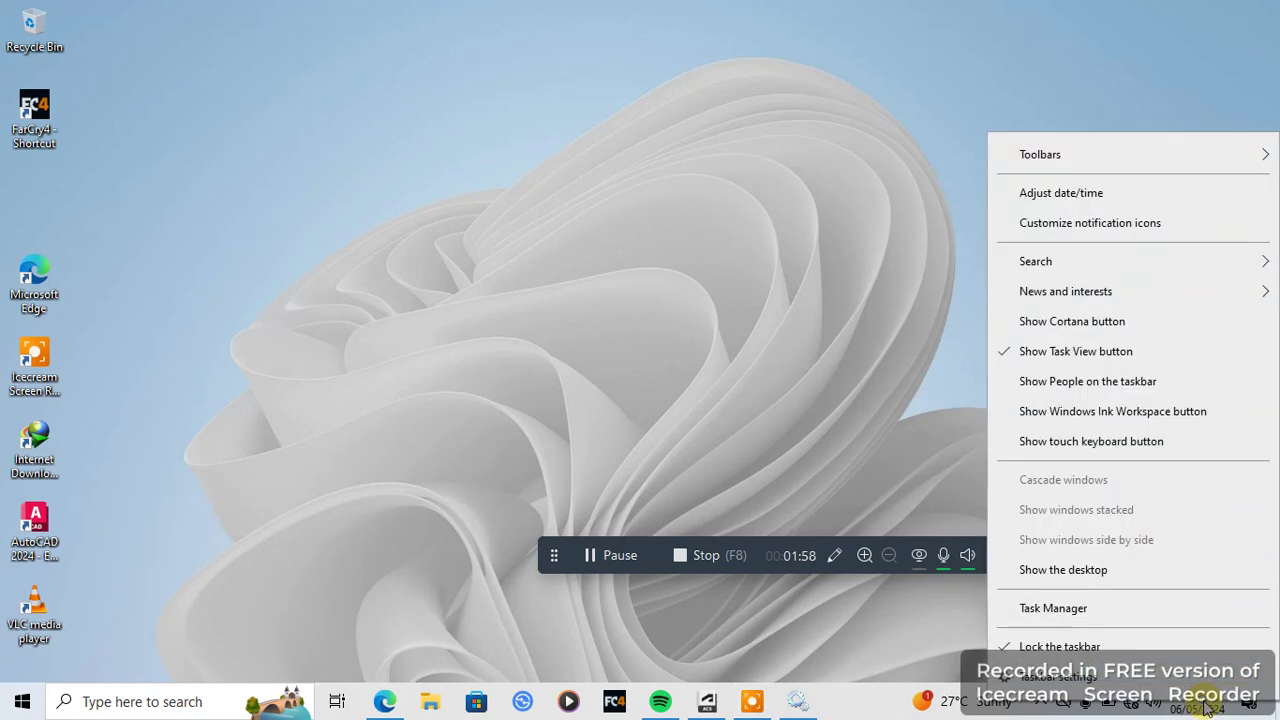
left_click(690, 295)
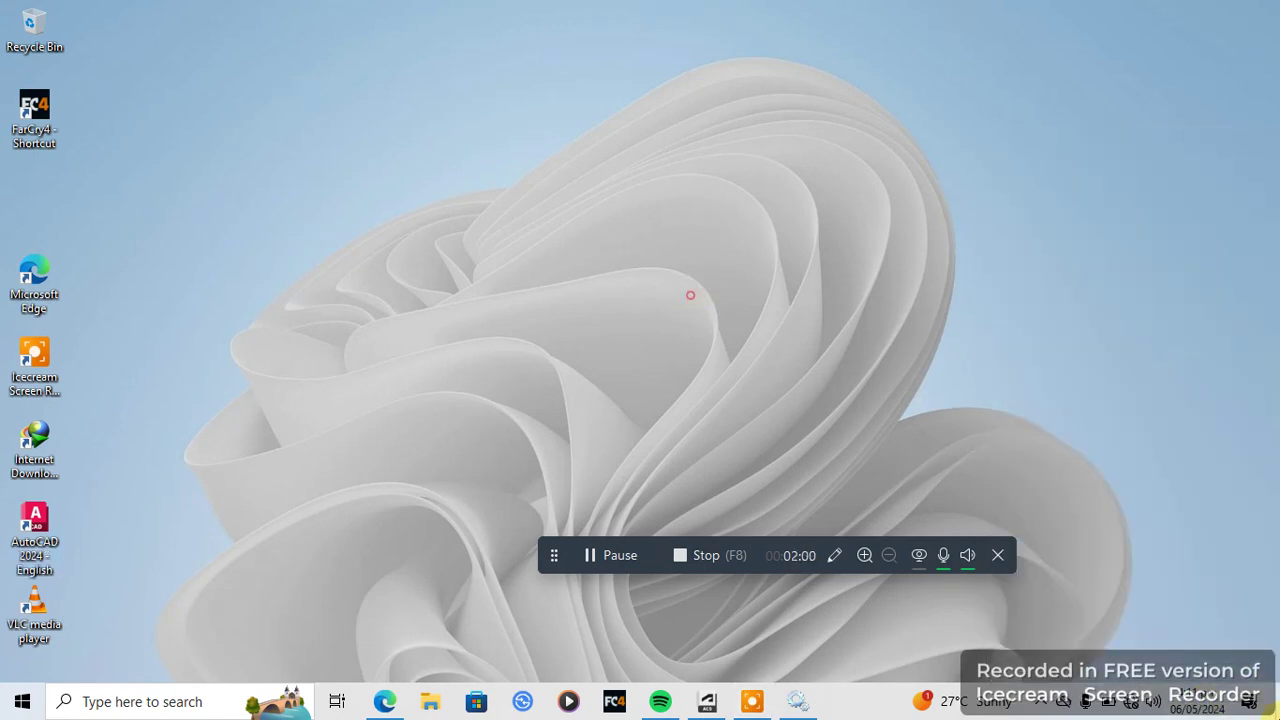
right_click(1210, 698)
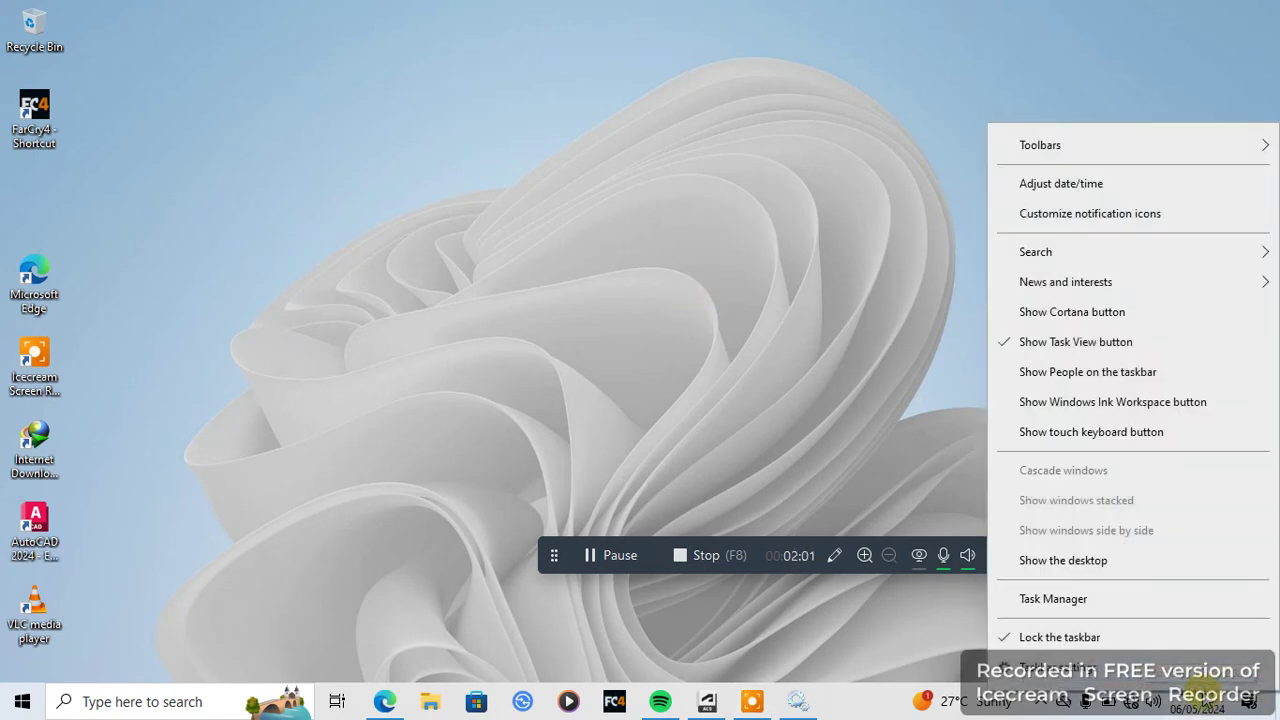
- Turn 'Set time automatically' on, toggling it off and on so the clock resyncs to 6:12 pm
left_click(1055, 185)
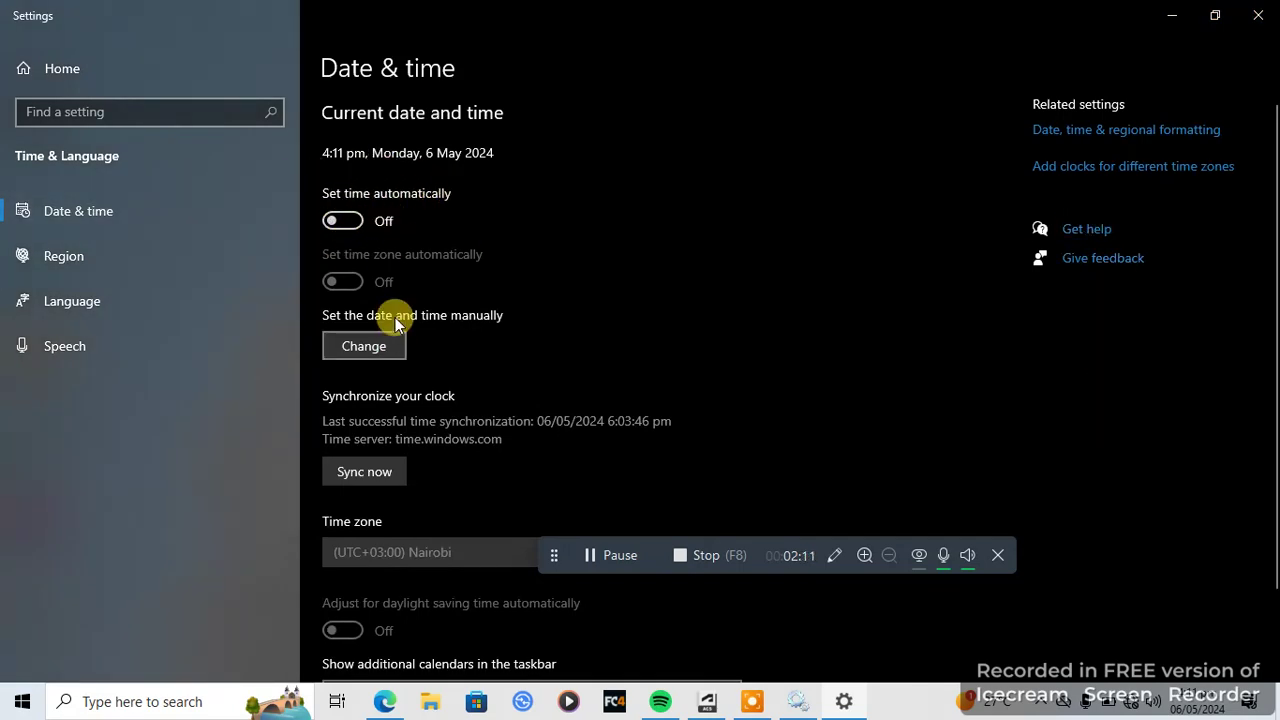
left_click(343, 221)
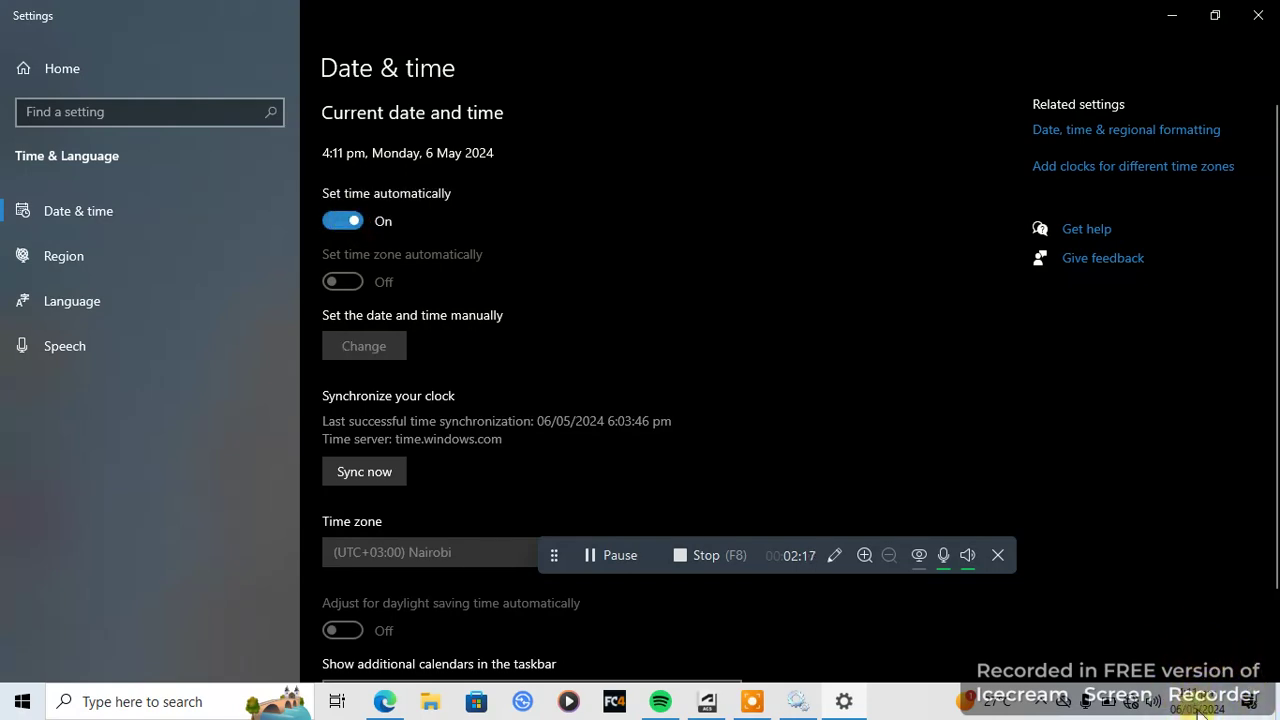
left_click(347, 220)
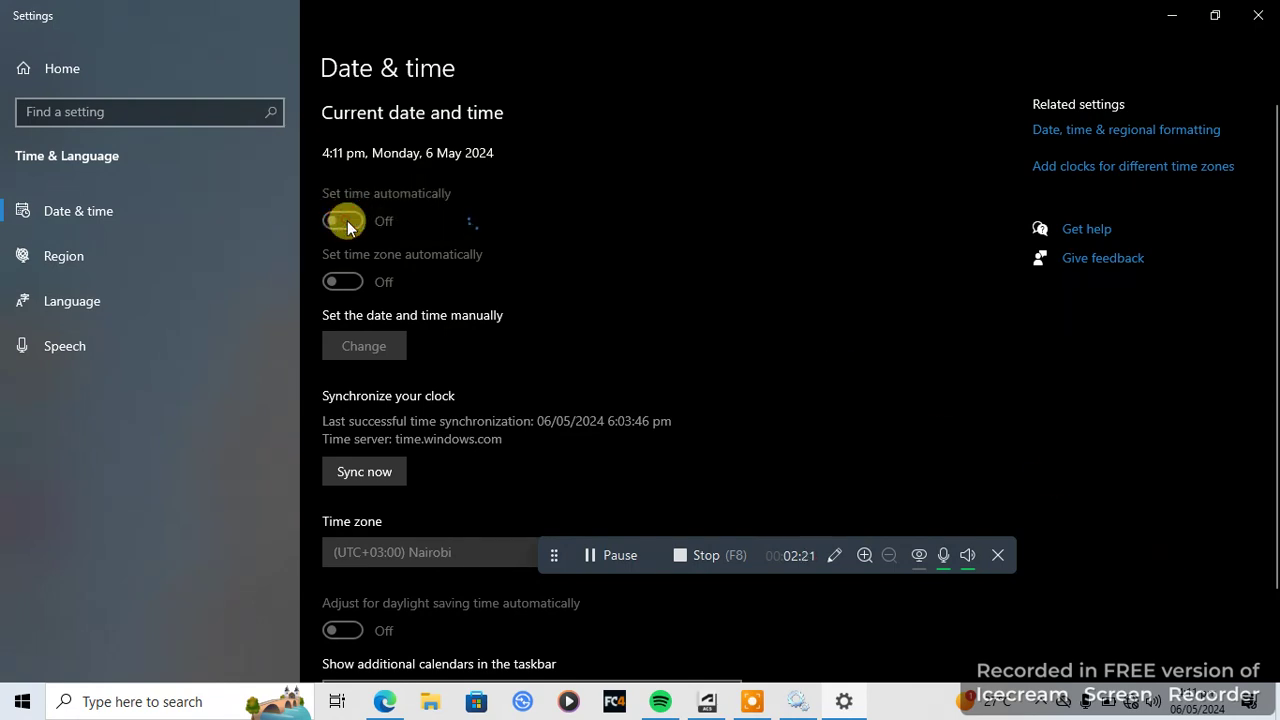
left_click(347, 220)
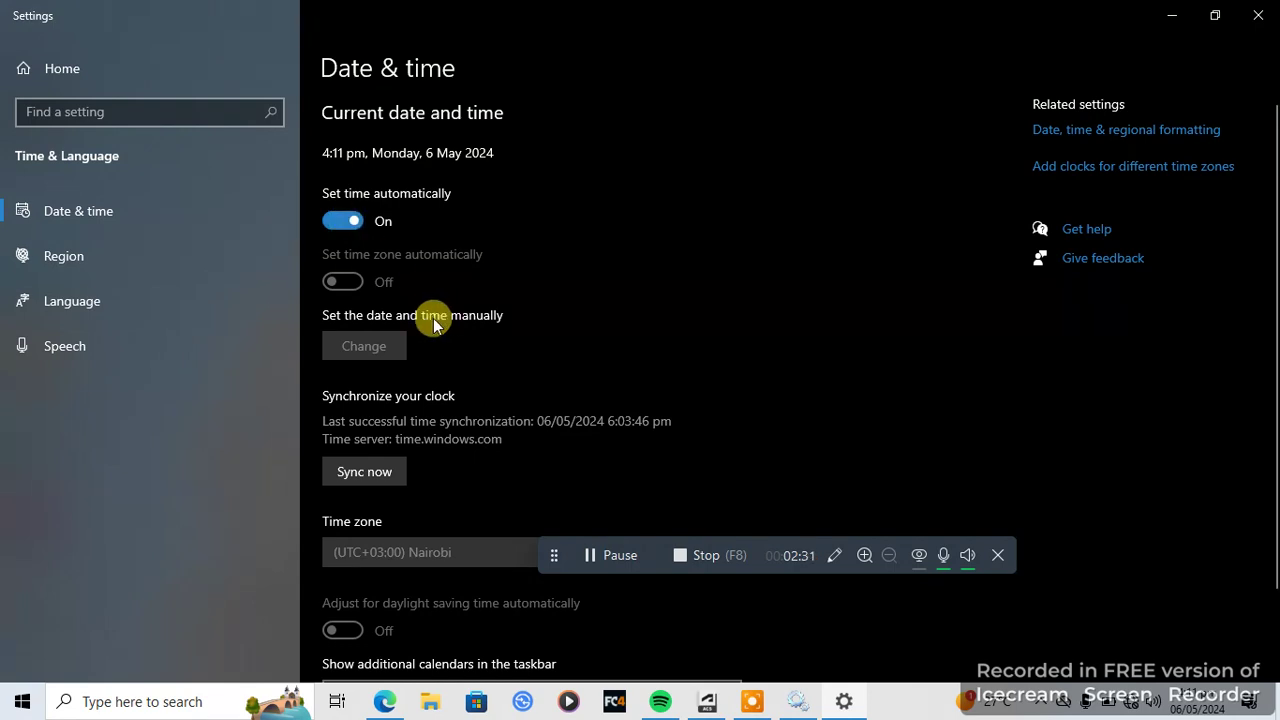
left_click(591, 556)
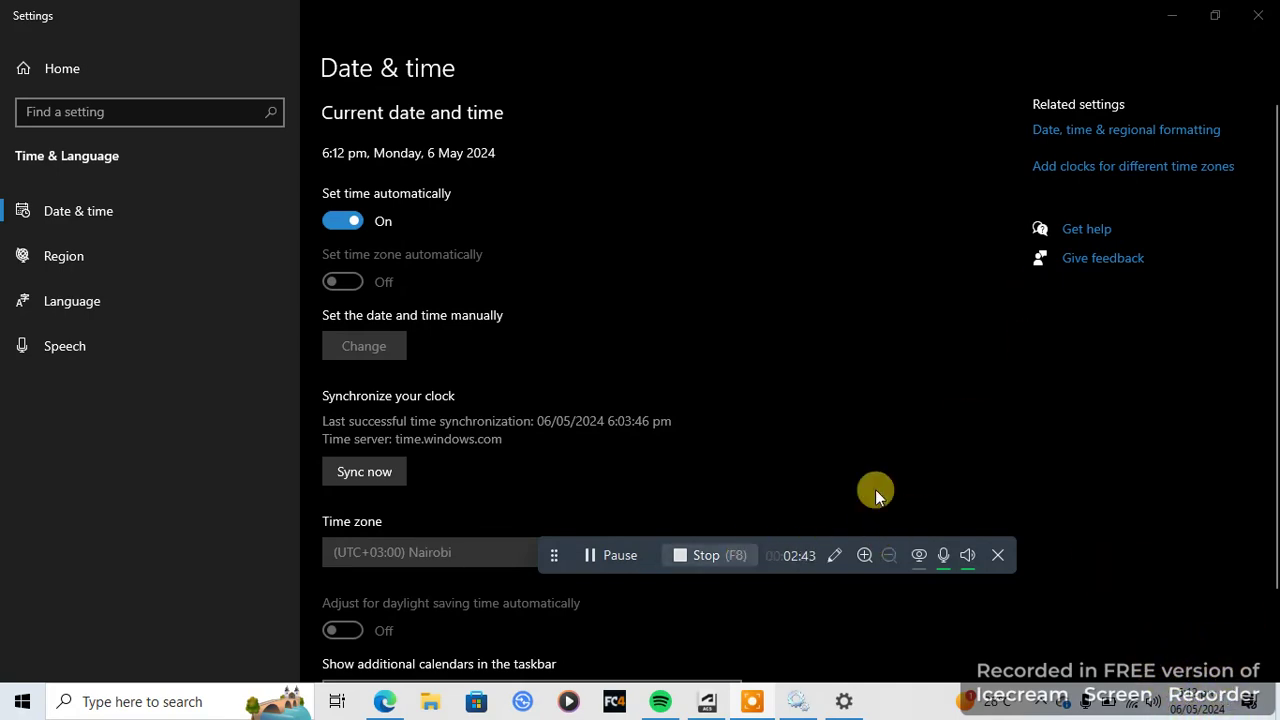
- Minimise Settings and launch AutoCAD 2024 again from its desktop shortcut
left_click(1172, 18)
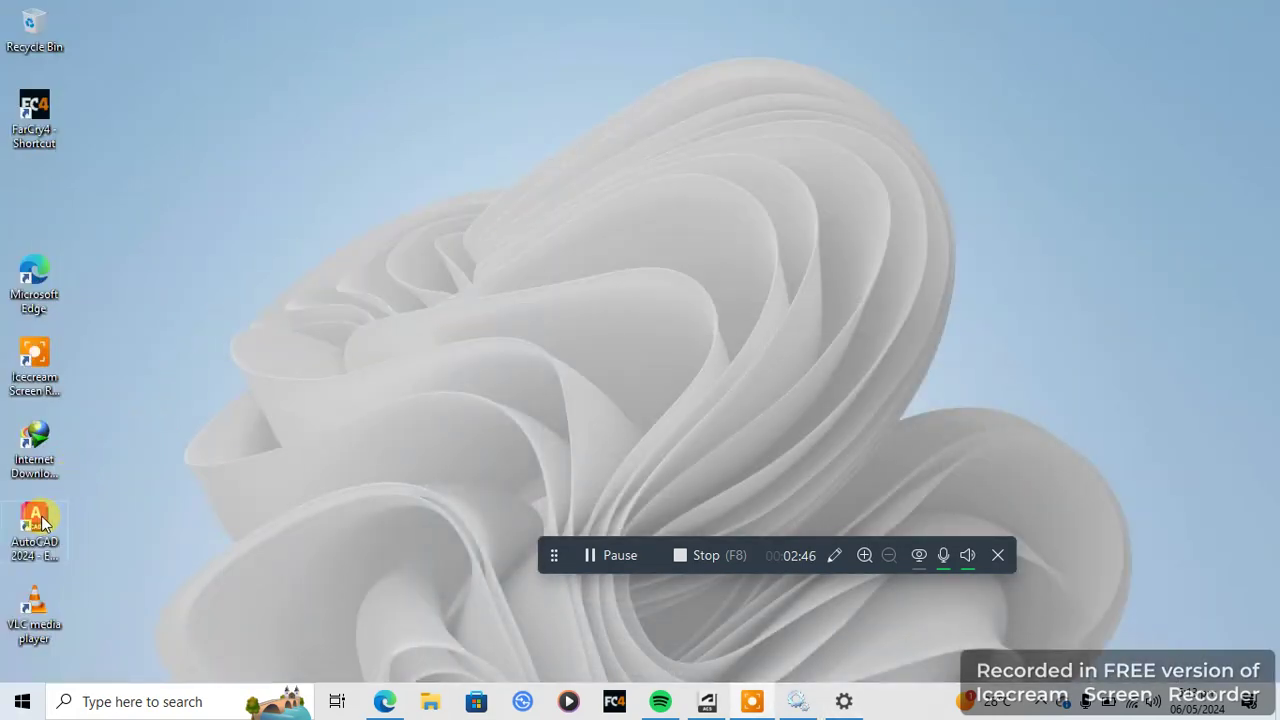
double_click(37, 517)
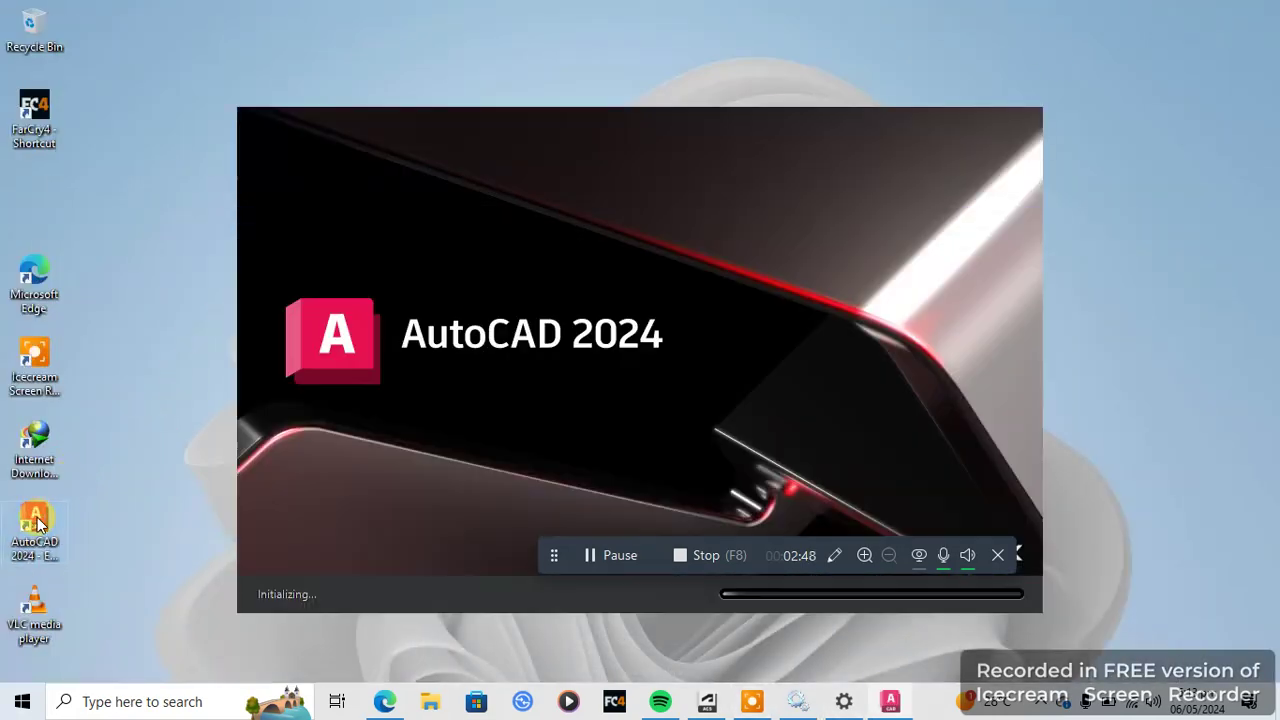